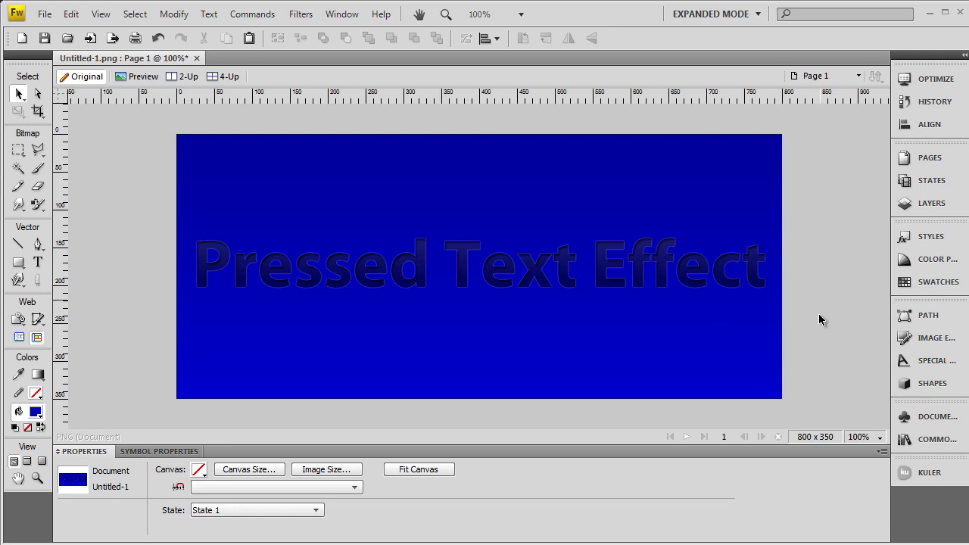
- Create a new transparent 800 x 350 document and draw a rectangle across most of the canvas
{"action": "left_click", "coordinate": [21, 38]}
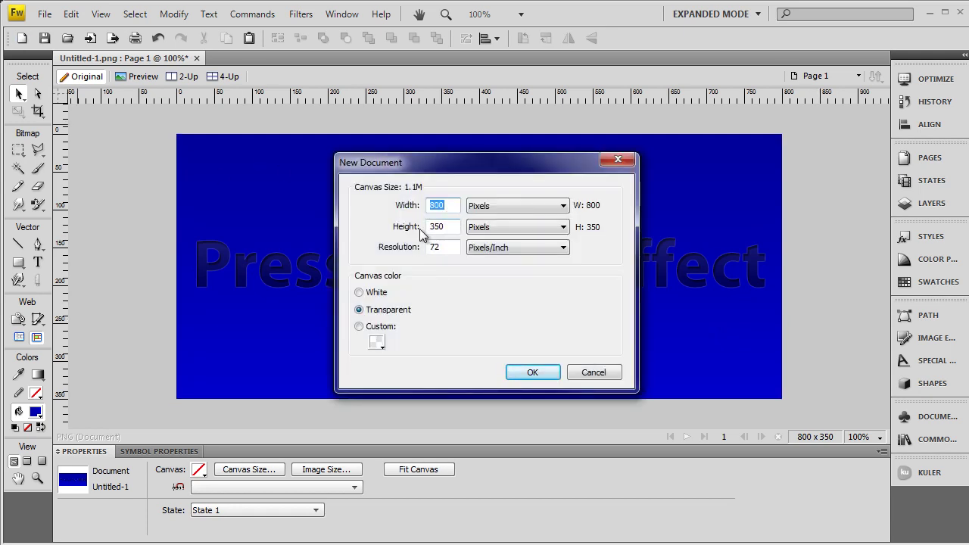
{"action": "left_click", "coordinate": [530, 372]}
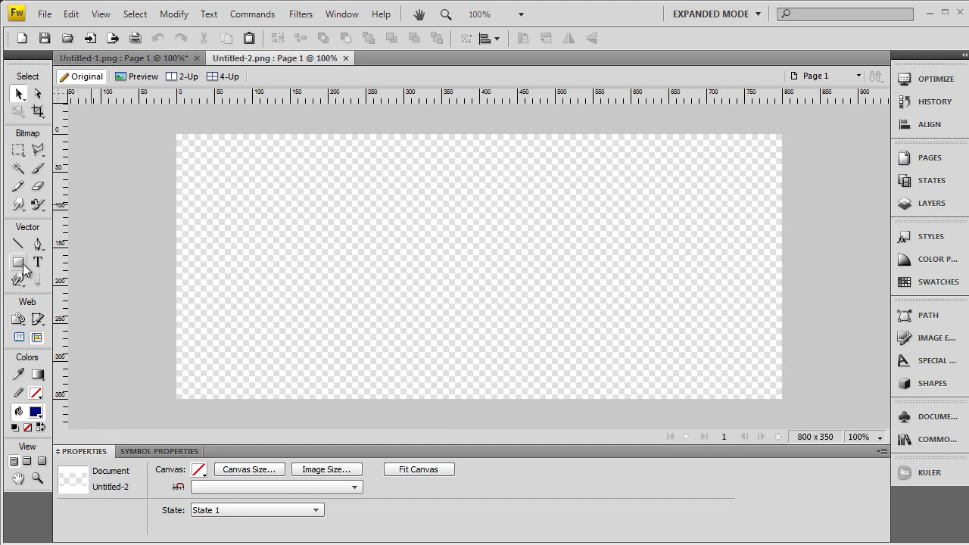
{"action": "left_click", "coordinate": [19, 262]}
{"action": "left_click_drag", "start_coordinate": [182, 144], "coordinate": [750, 370]}
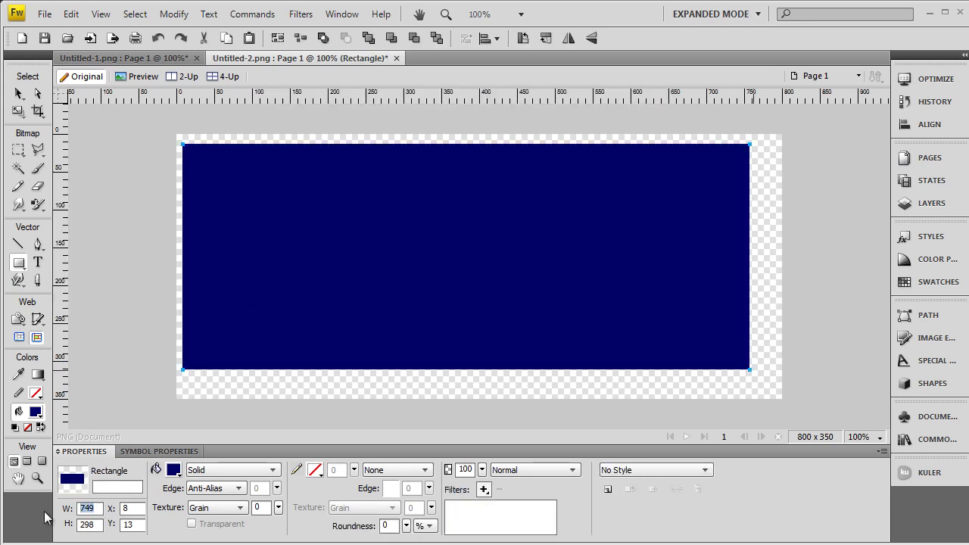
- Size the rectangle to 800 x 350 at X 0, Y 0 so it fills the canvas
{"action": "type", "text": "800"}
{"action": "key", "text": "Tab"}
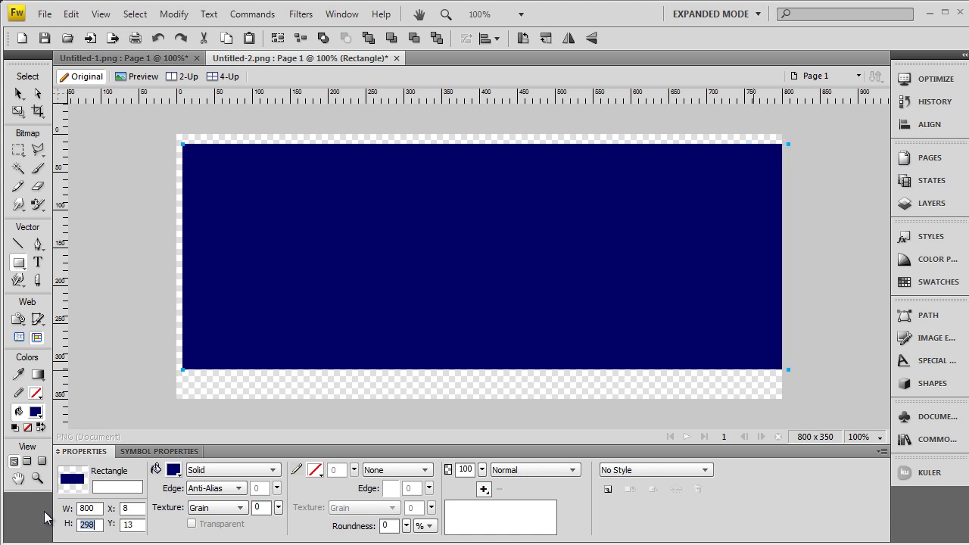
{"action": "type", "text": "350"}
{"action": "key", "text": "Tab"}
{"action": "key", "text": "Tab"}
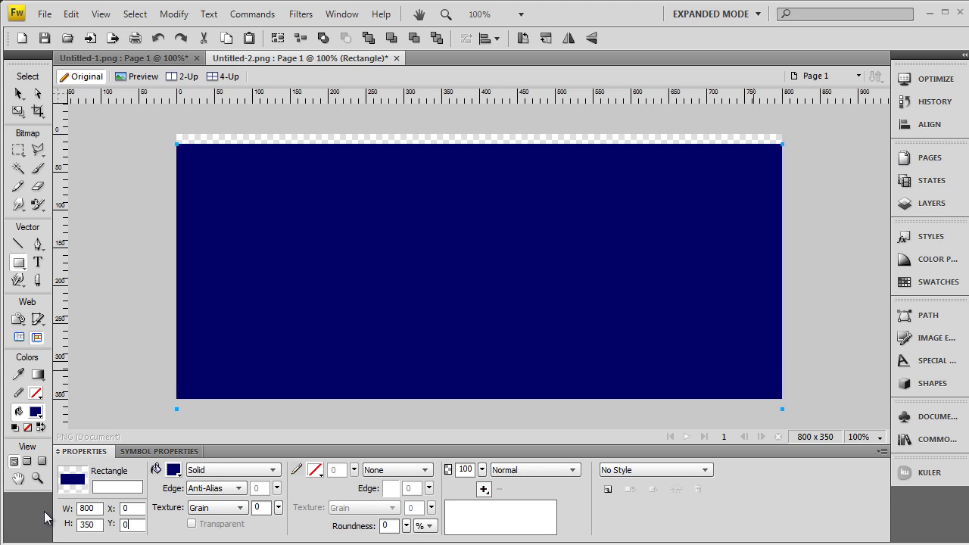
{"action": "type", "text": "0"}
{"action": "key", "text": "Return"}
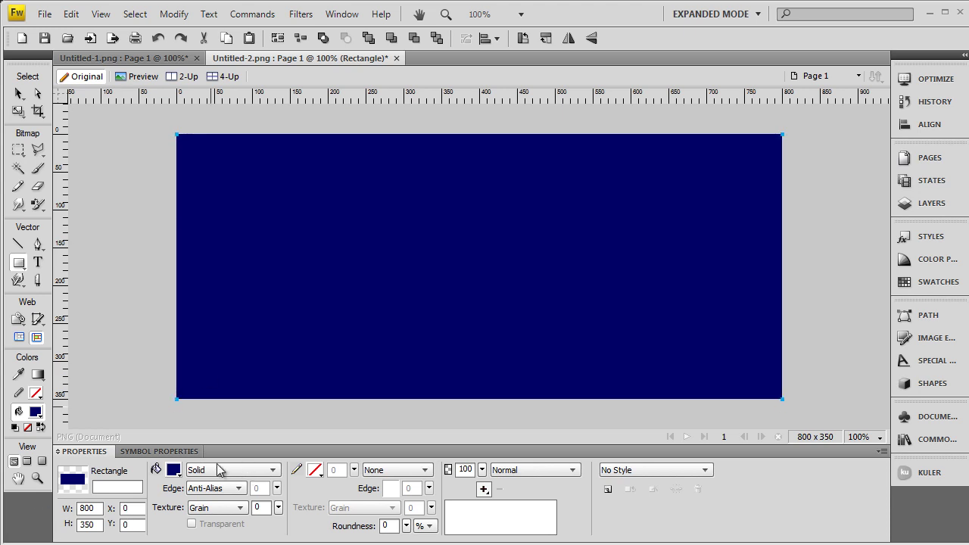
- Give the rectangle a linear gradient fill from #000099 at the top to #0000CC below
{"action": "left_click", "coordinate": [217, 470]}
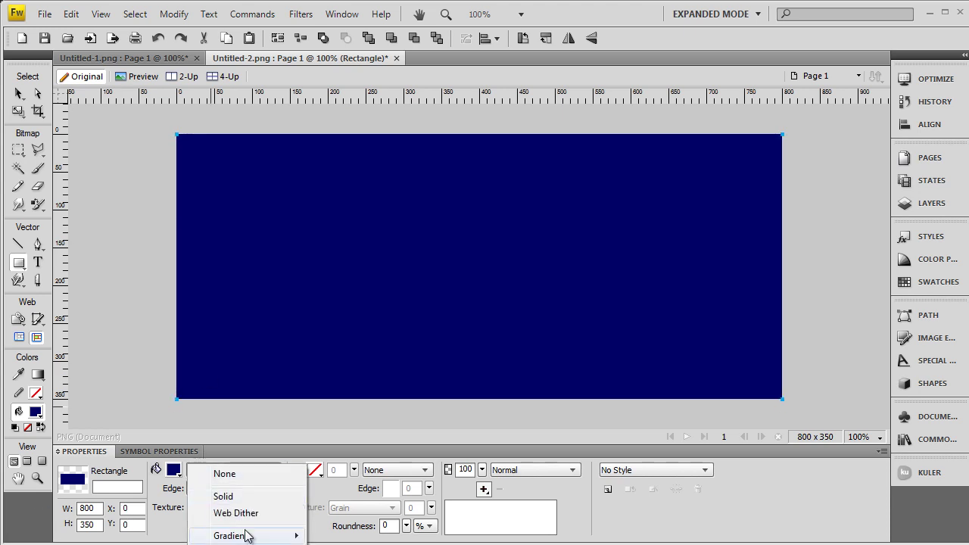
{"action": "mouse_move", "coordinate": [229, 535]}
{"action": "left_click", "coordinate": [324, 397]}
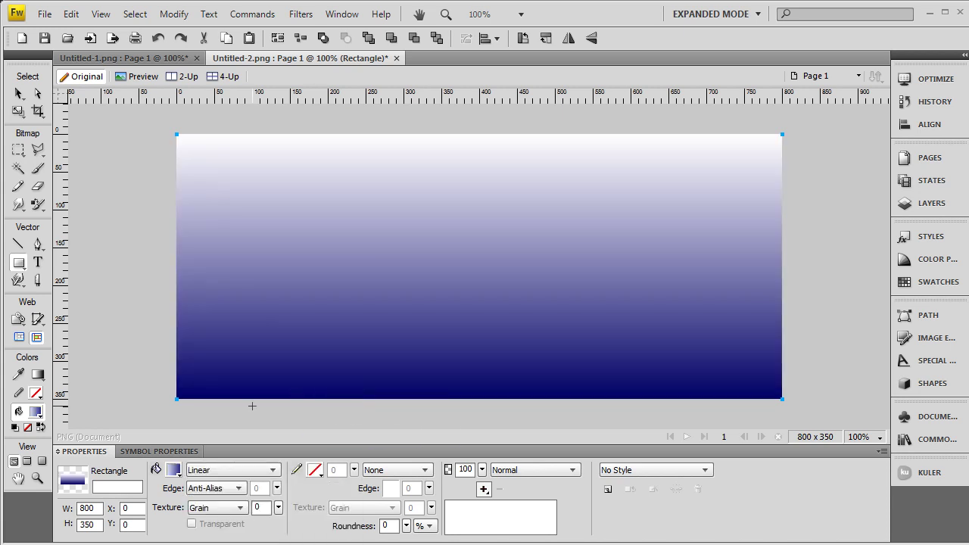
{"action": "left_click", "coordinate": [174, 470]}
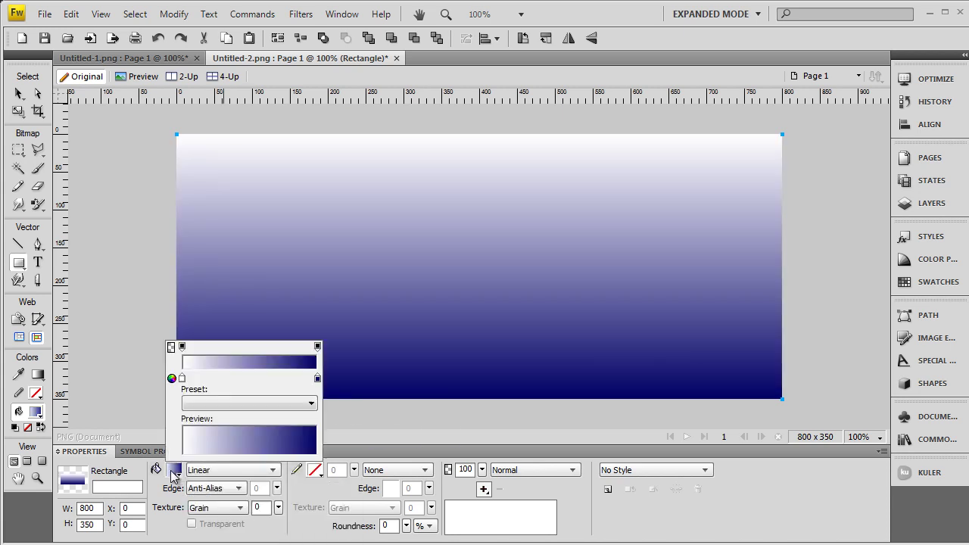
{"action": "left_click", "coordinate": [182, 377]}
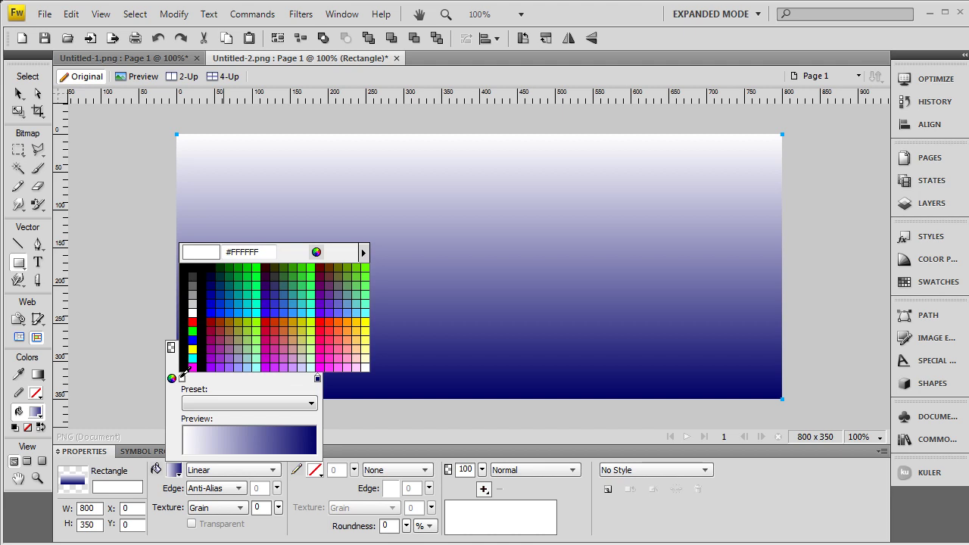
{"action": "left_click", "coordinate": [211, 293]}
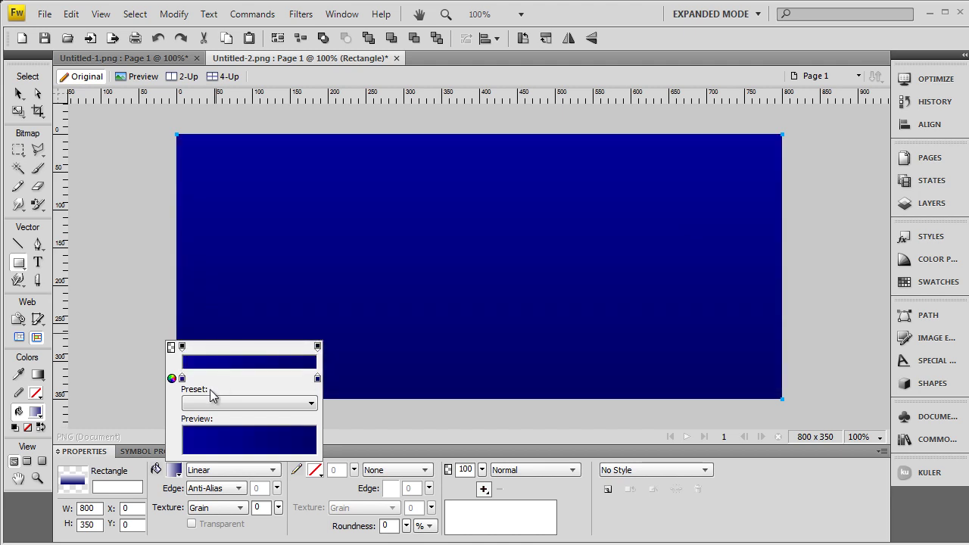
{"action": "left_click", "coordinate": [317, 378]}
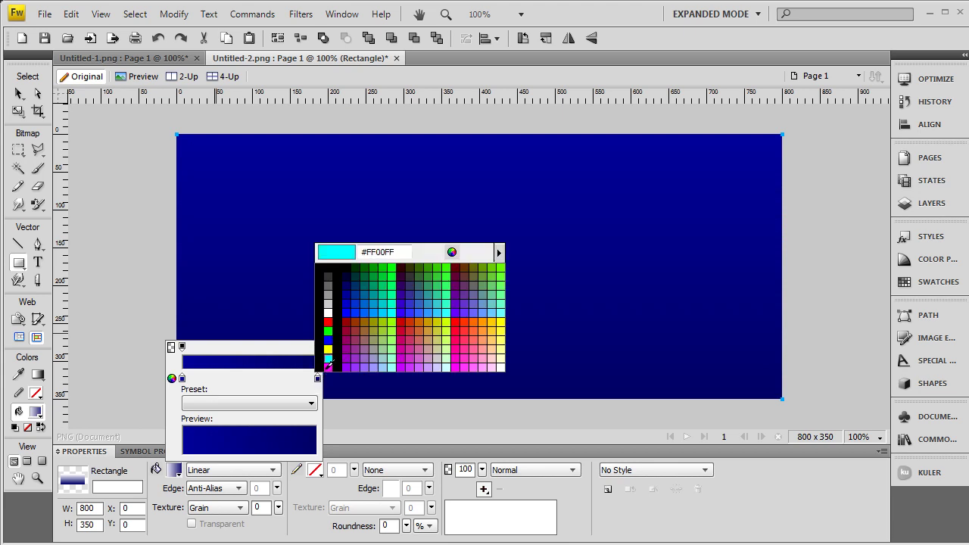
{"action": "left_click", "coordinate": [346, 304]}
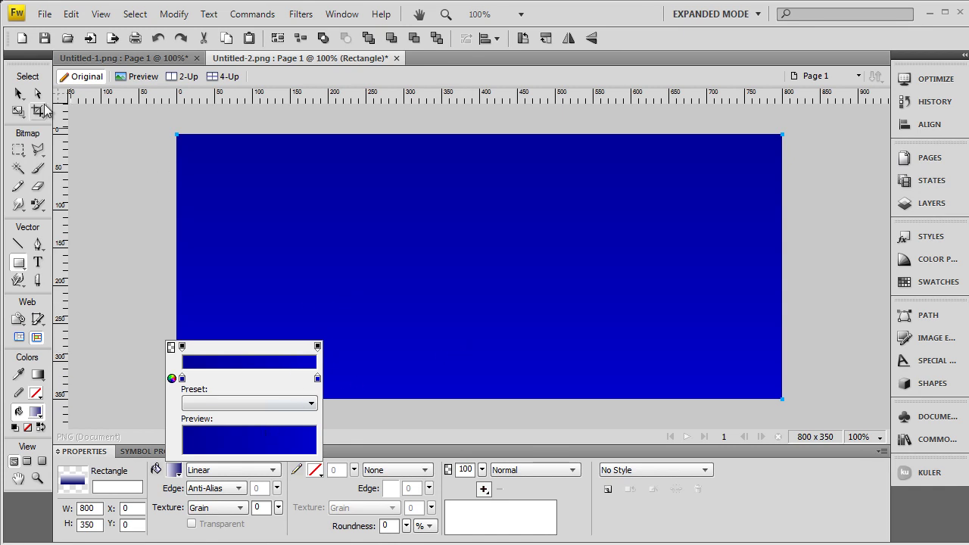
{"action": "left_click", "coordinate": [18, 93]}
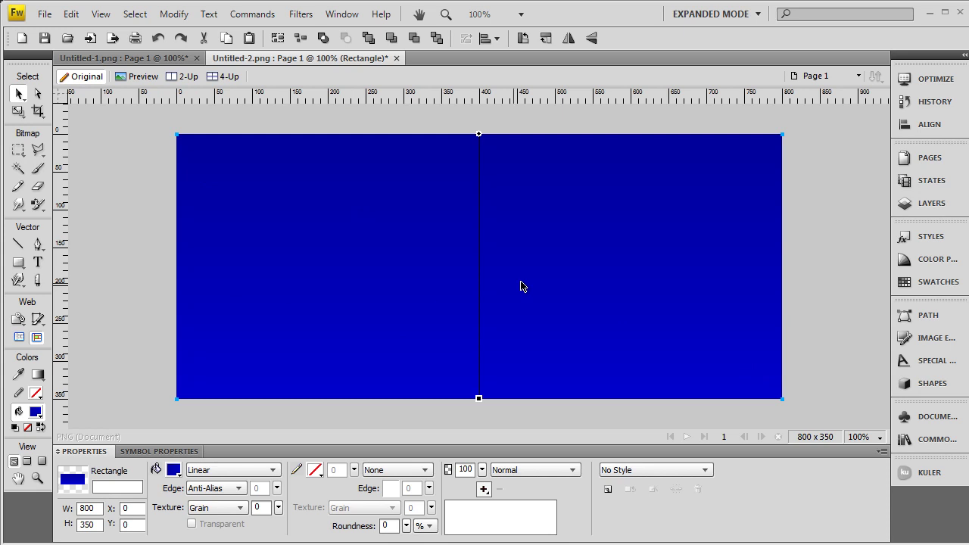
- Choose the Text tool with Myriad Pro Bold at size 90
{"action": "left_click", "coordinate": [40, 259]}
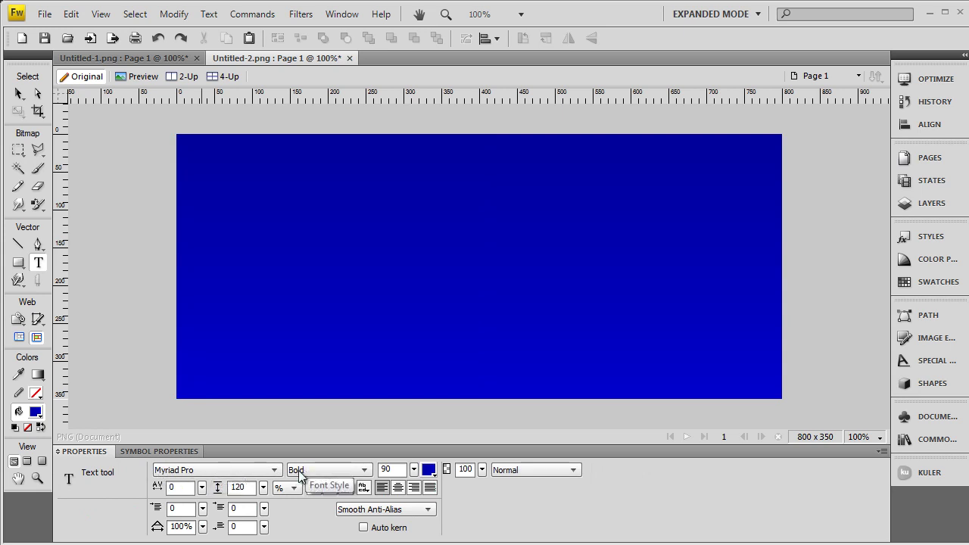
{"action": "left_click", "coordinate": [429, 472]}
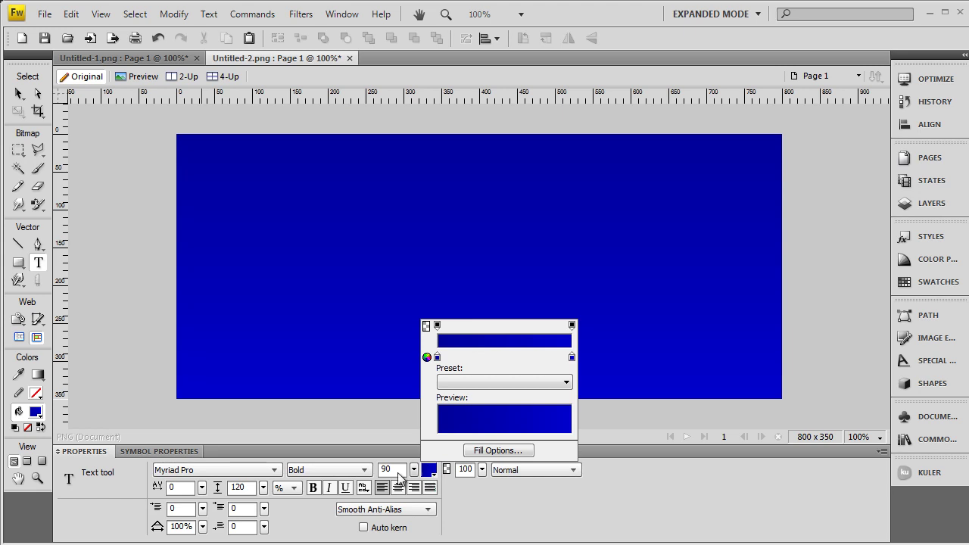
{"action": "left_click", "coordinate": [171, 474]}
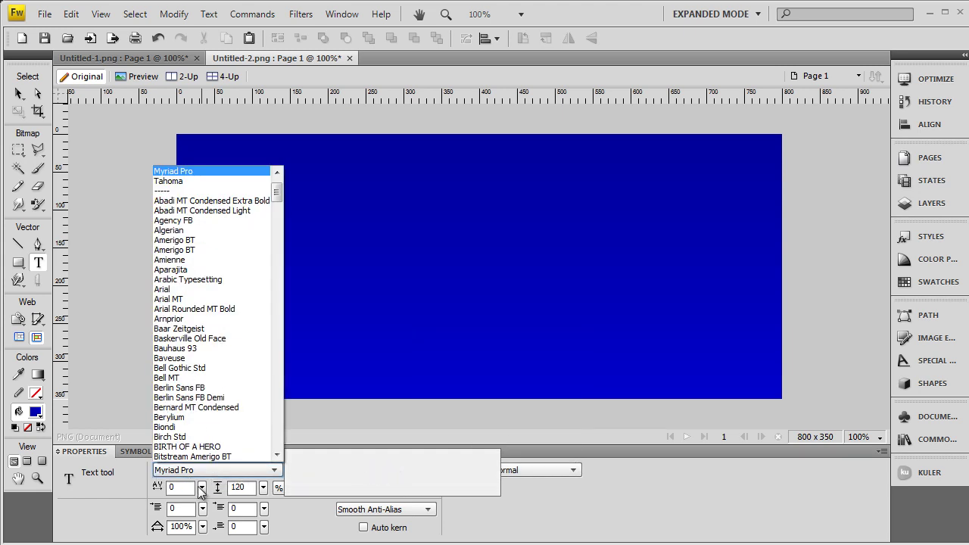
{"action": "left_click", "coordinate": [196, 473]}
- Change the text fill from gradient to solid dark navy #000066
{"action": "left_click", "coordinate": [428, 471]}
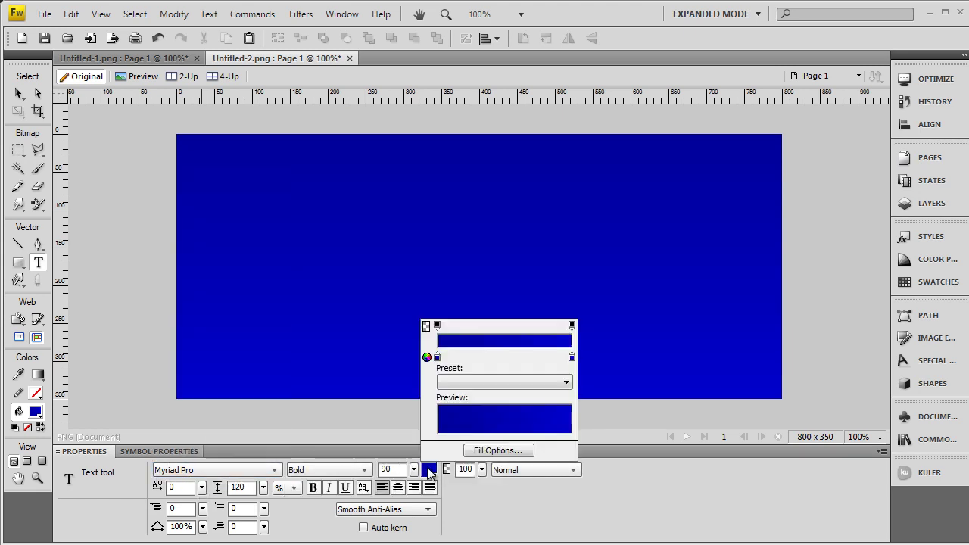
{"action": "left_click", "coordinate": [476, 451]}
{"action": "left_click", "coordinate": [470, 327]}
{"action": "left_click", "coordinate": [469, 346]}
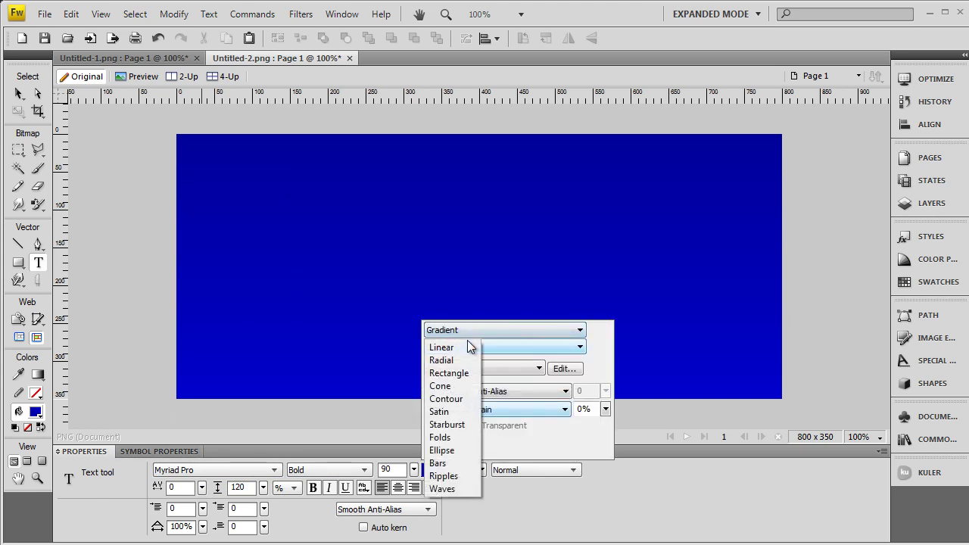
{"action": "left_click", "coordinate": [469, 331]}
{"action": "left_click", "coordinate": [465, 351]}
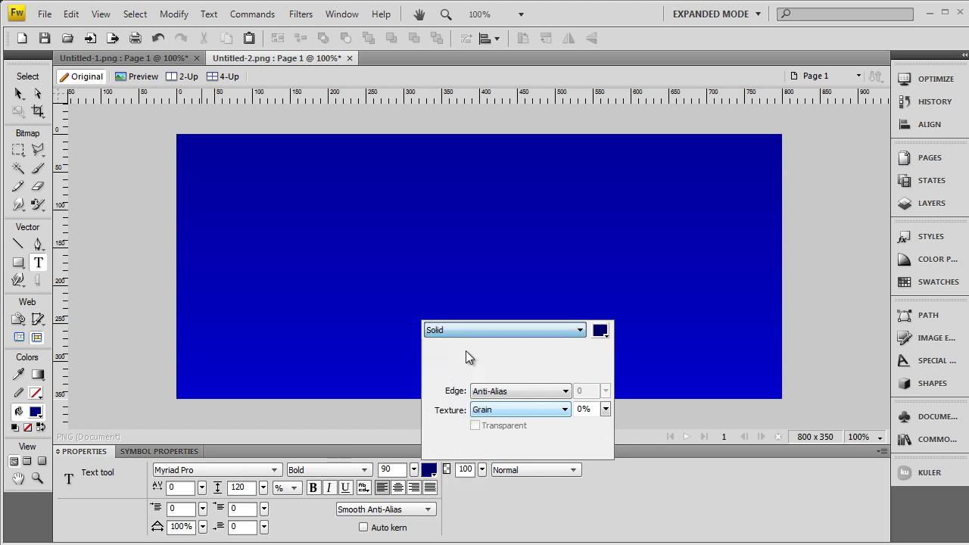
{"action": "left_click", "coordinate": [601, 330]}
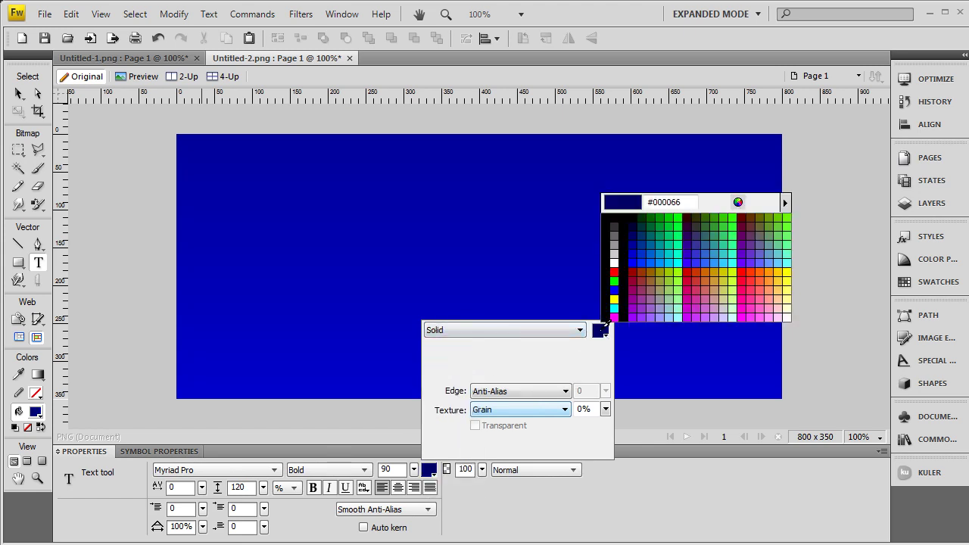
{"action": "left_click", "coordinate": [604, 324]}
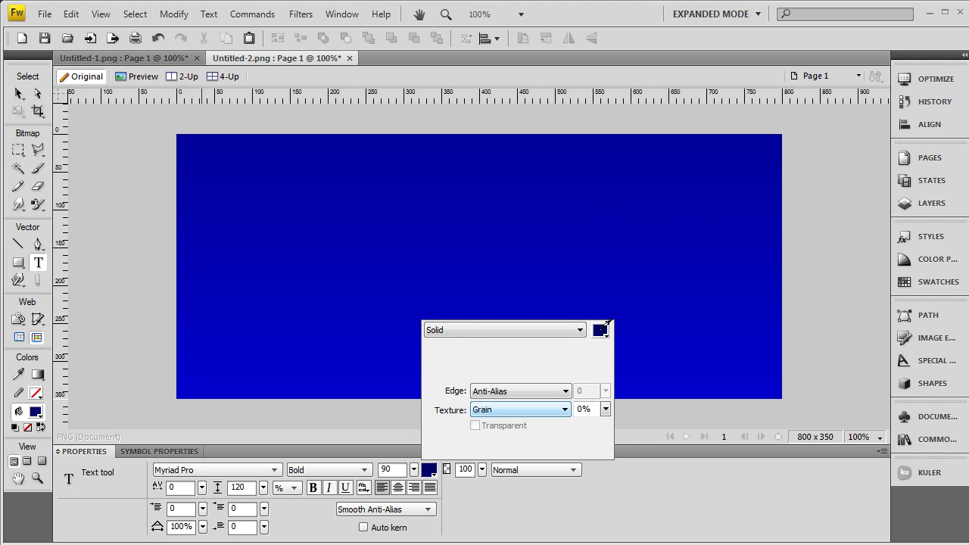
{"action": "left_click", "coordinate": [587, 488]}
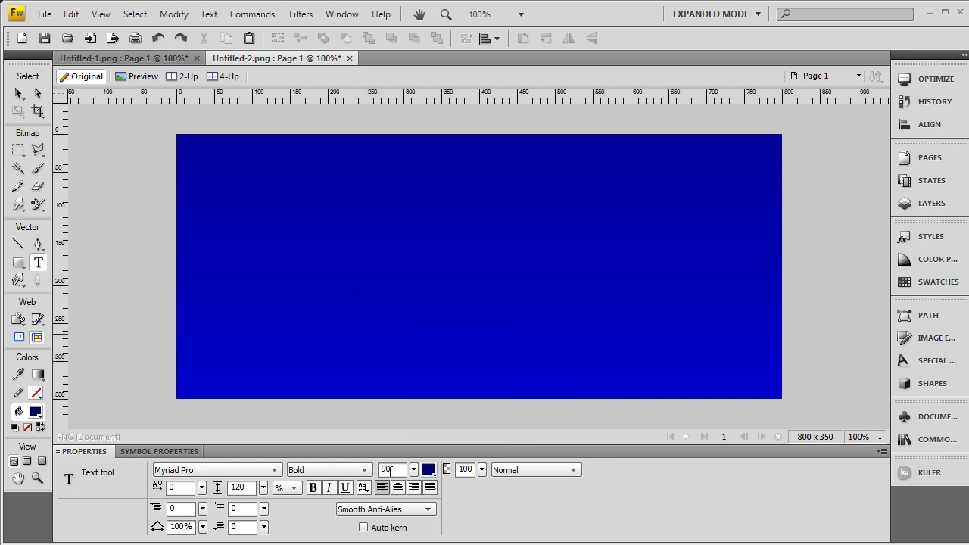
- Type the headline 'Pressed Tesxt' and drag it toward the middle of the banner
{"action": "key", "text": "BackSpace"}
{"action": "left_click", "coordinate": [238, 261]}
{"action": "key", "text": "Escape"}
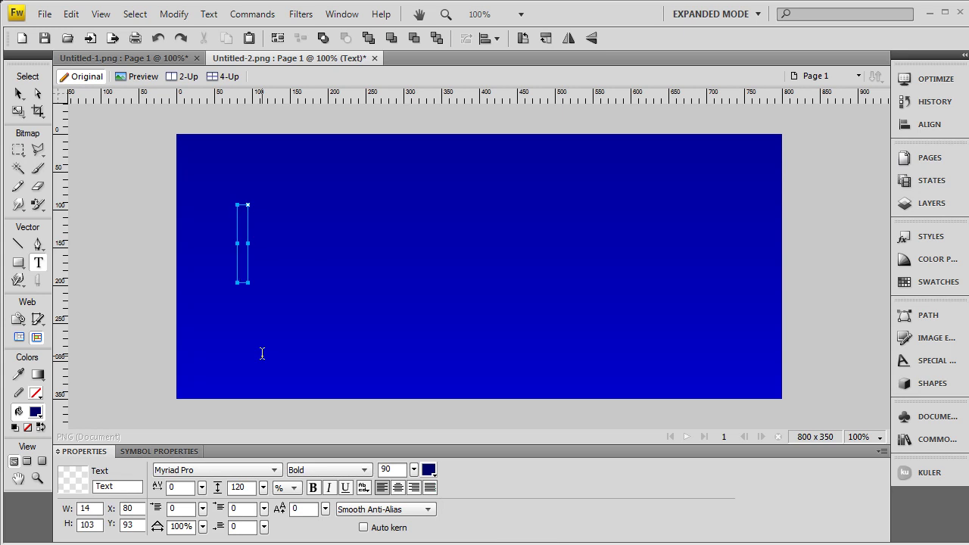
{"action": "type", "text": "Pressed Tesxt"}
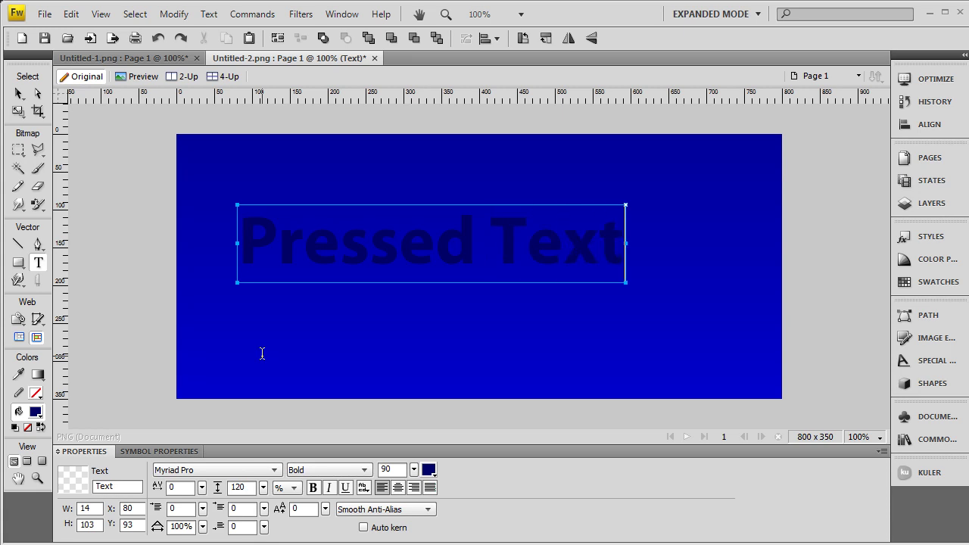
{"action": "left_click", "coordinate": [19, 94]}
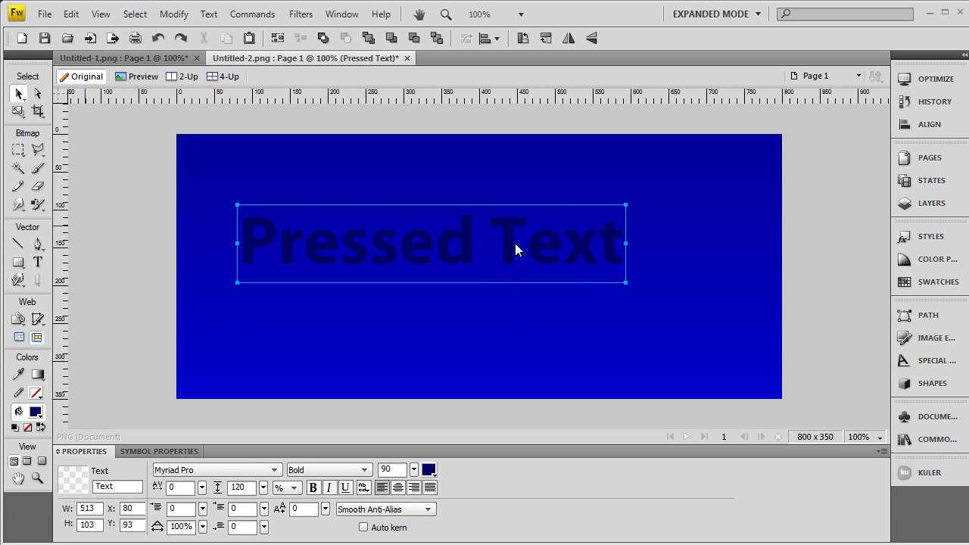
{"action": "mouse_move", "coordinate": [538, 241]}
{"action": "left_mouse_down"}
{"action": "mouse_move", "coordinate": [562, 275]}
{"action": "mouse_move", "coordinate": [542, 268]}
{"action": "mouse_move", "coordinate": [589, 269]}
{"action": "left_mouse_up"}
{"action": "left_click", "coordinate": [580, 335]}
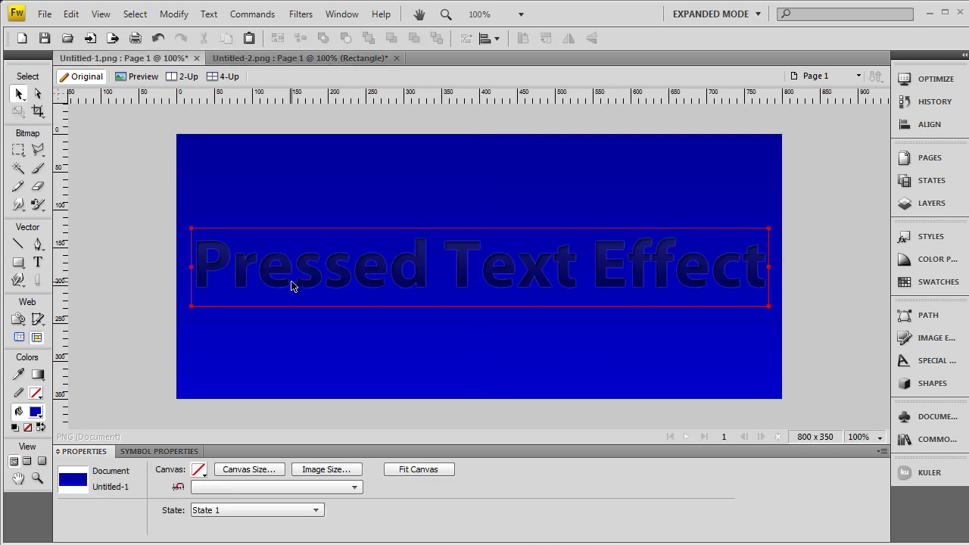
{"action": "left_click", "coordinate": [147, 61]}
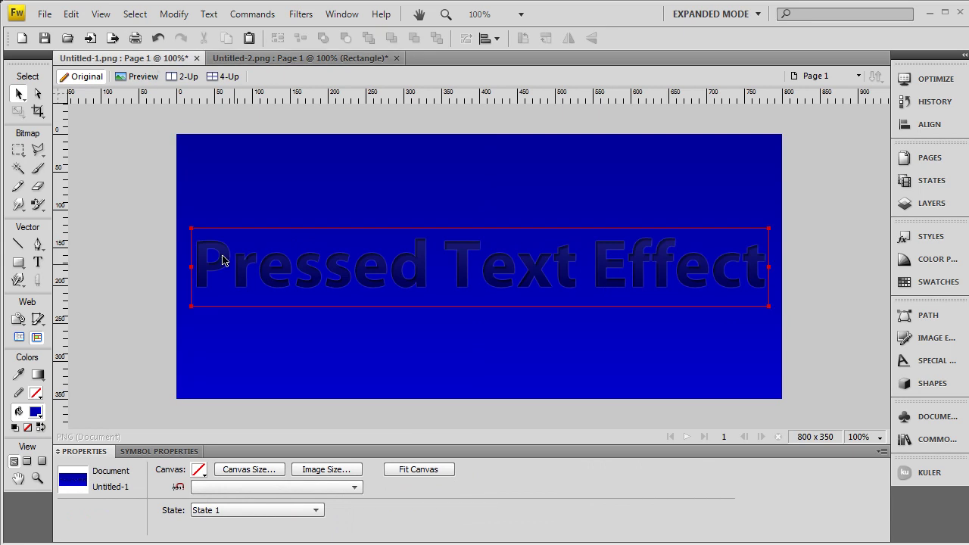
{"action": "left_click", "coordinate": [694, 282]}
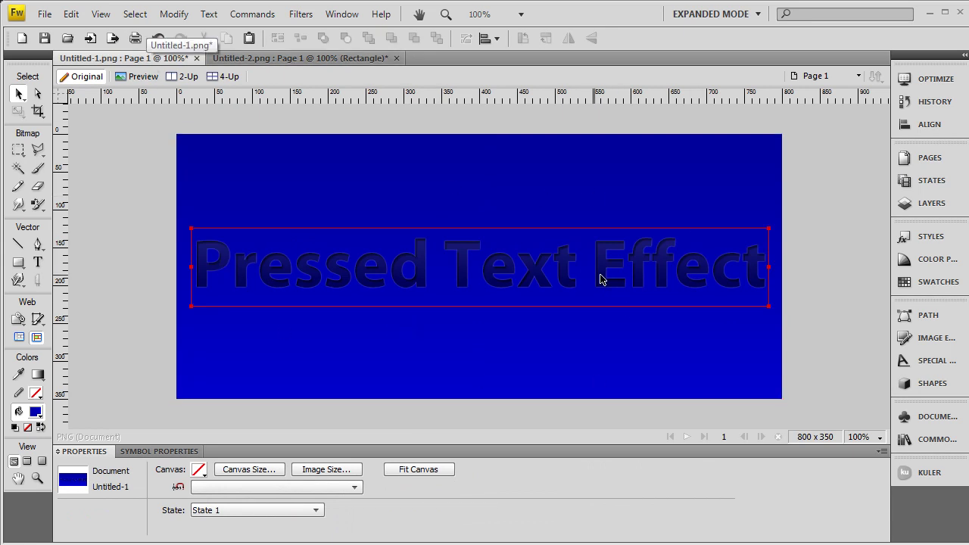
{"action": "left_click", "coordinate": [324, 273]}
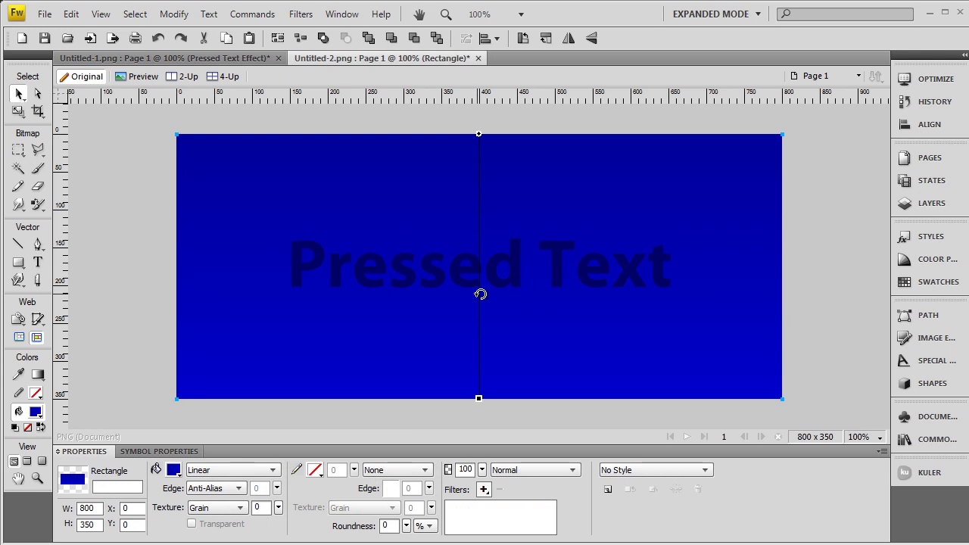
- Add Photoshop Live Effects to the selected text and show its Drop Shadow settings
{"action": "left_click", "coordinate": [443, 273]}
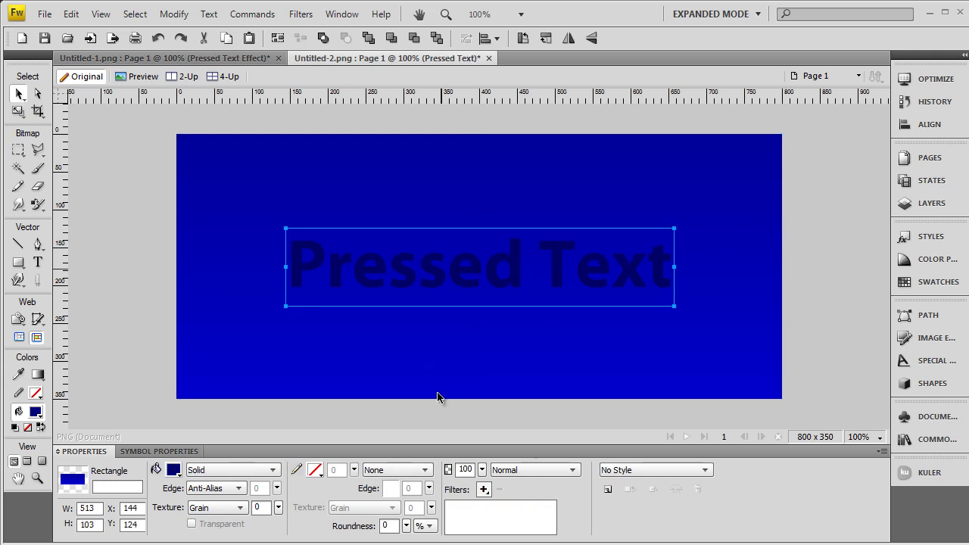
{"action": "left_click", "coordinate": [484, 490]}
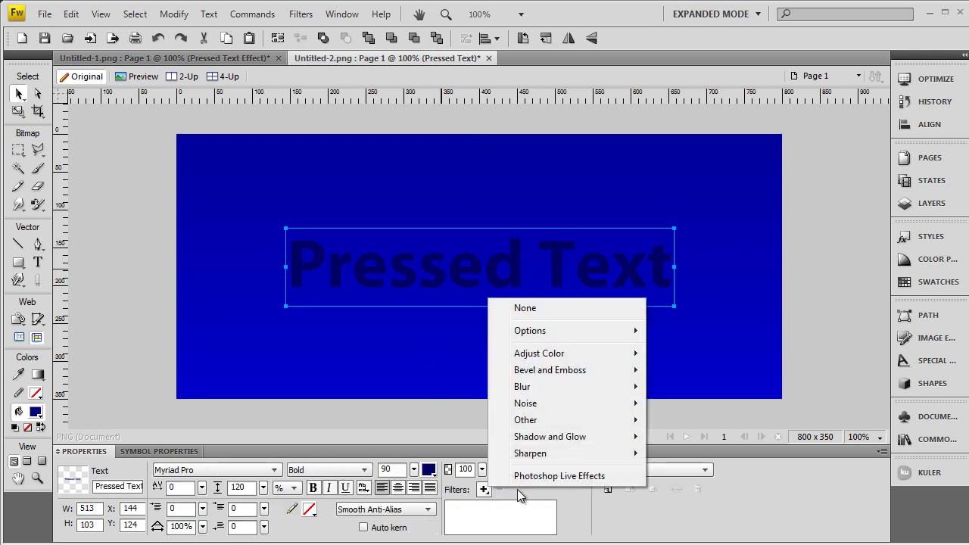
{"action": "left_click", "coordinate": [553, 476]}
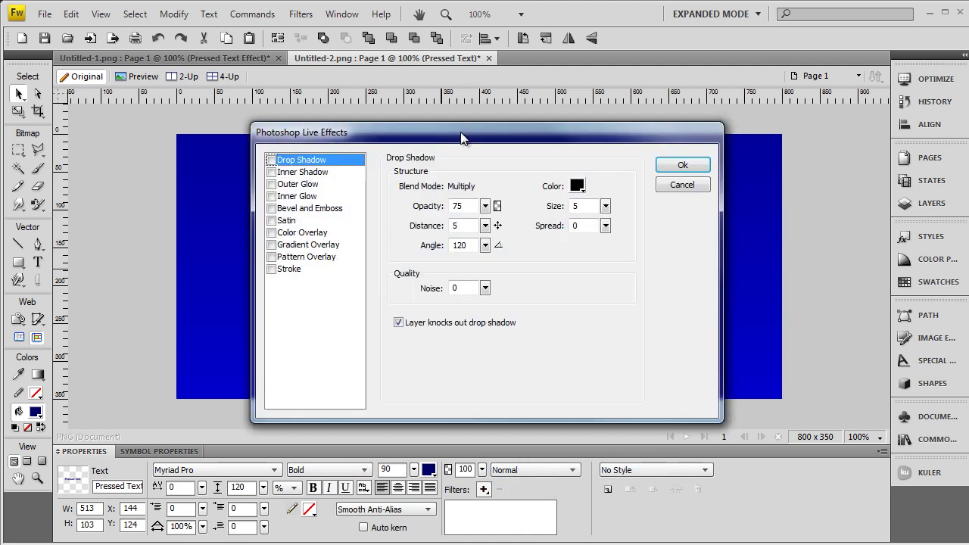
{"action": "mouse_move", "coordinate": [462, 138]}
{"action": "left_mouse_down"}
{"action": "mouse_move", "coordinate": [666, 384]}
{"action": "mouse_move", "coordinate": [658, 378]}
{"action": "left_mouse_up"}
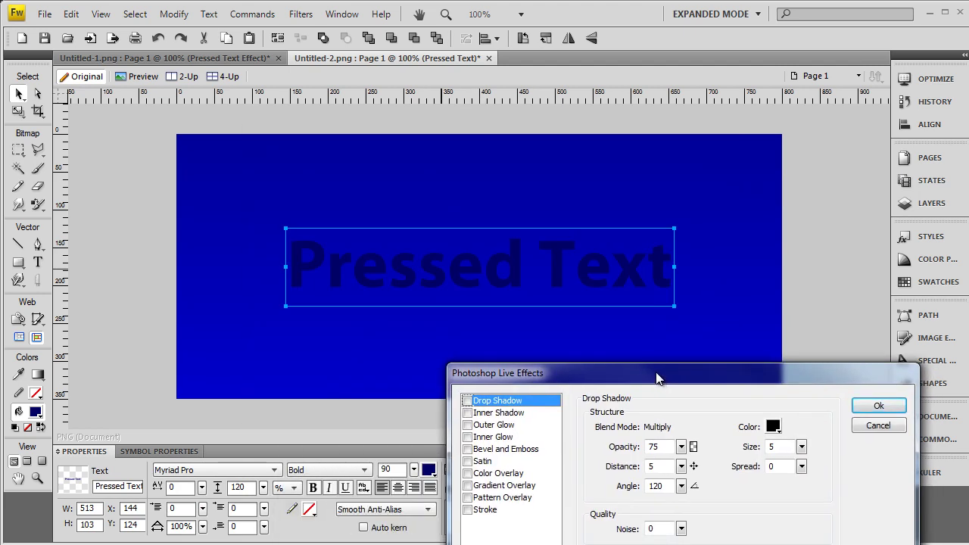
{"action": "left_click", "coordinate": [477, 402]}
- Enable a white drop shadow with 50% opacity, size 1 and distance 0
{"action": "left_click", "coordinate": [468, 401]}
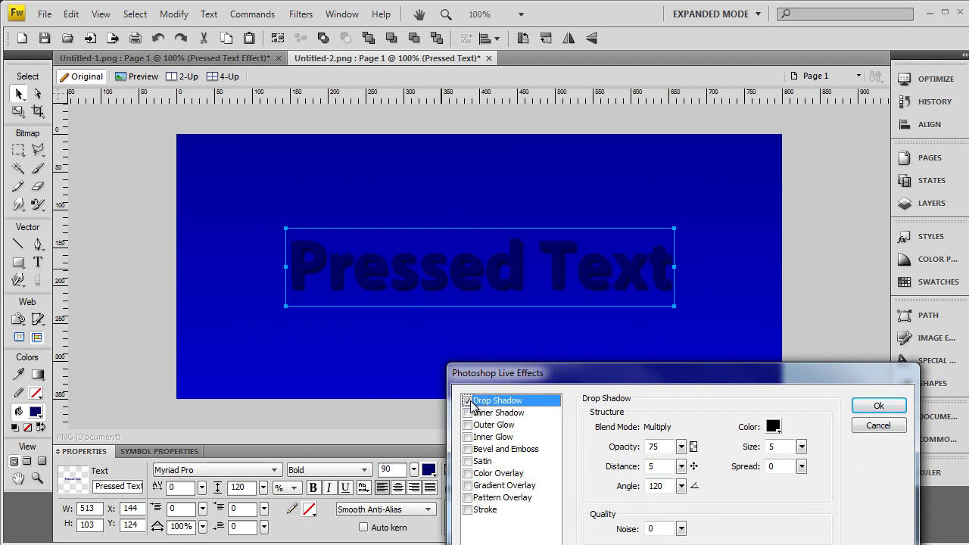
{"action": "left_click", "coordinate": [773, 427]}
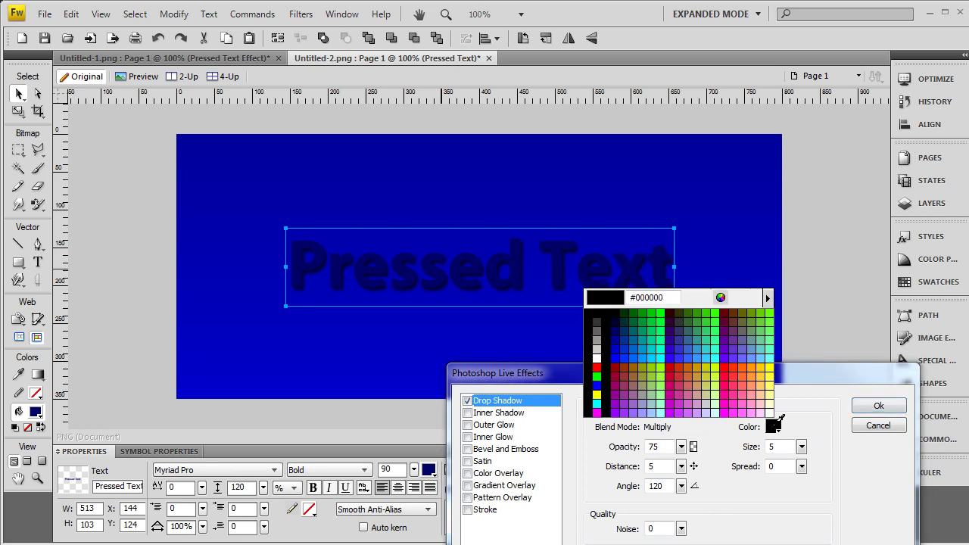
{"action": "left_click", "coordinate": [598, 358]}
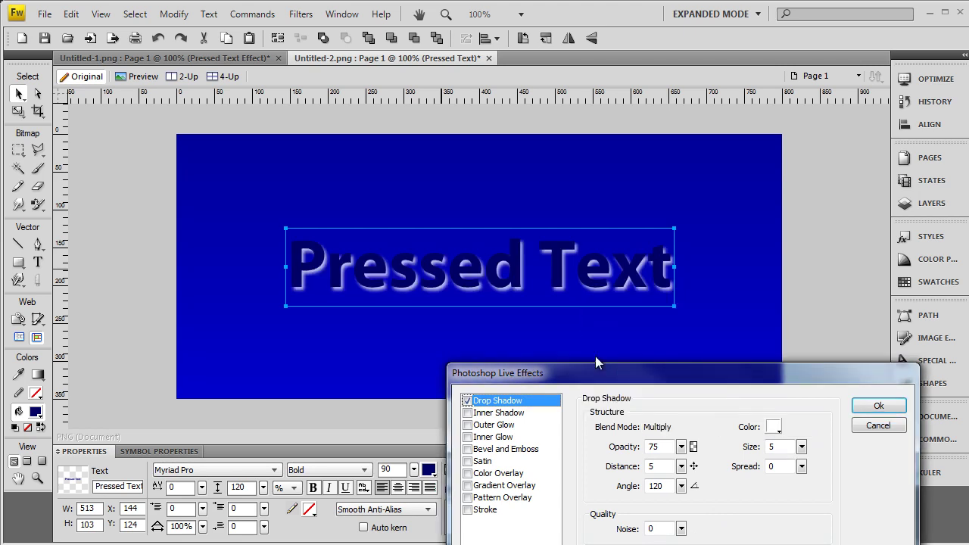
{"action": "left_click", "coordinate": [682, 447]}
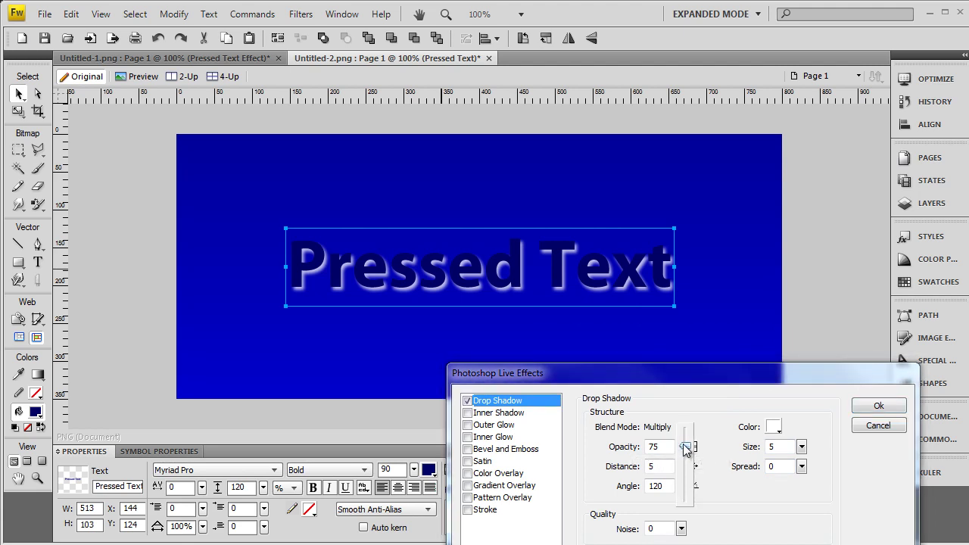
{"action": "left_click_drag", "start_coordinate": [684, 448], "coordinate": [689, 470]}
{"action": "left_click", "coordinate": [676, 453]}
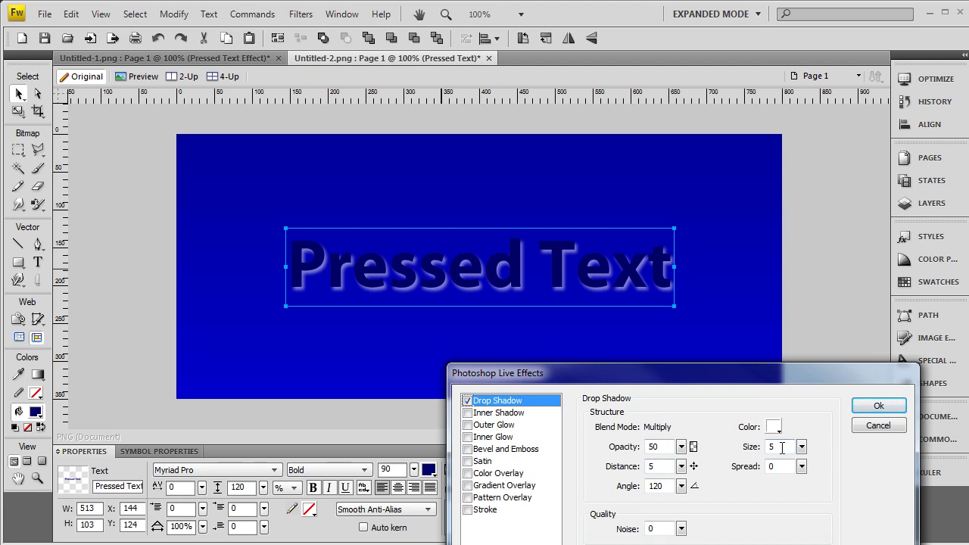
{"action": "double_click", "coordinate": [782, 447]}
{"action": "type", "text": "1"}
{"action": "double_click", "coordinate": [653, 466]}
{"action": "type", "text": "0"}
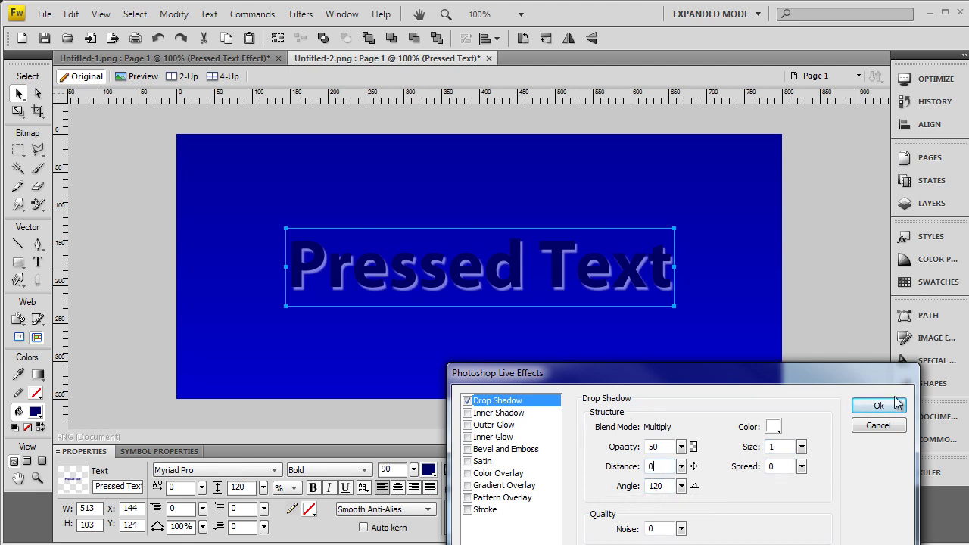
- Enable a black inner shadow with 50% opacity, size 2, distance 3 and angle 120
{"action": "left_click", "coordinate": [491, 415]}
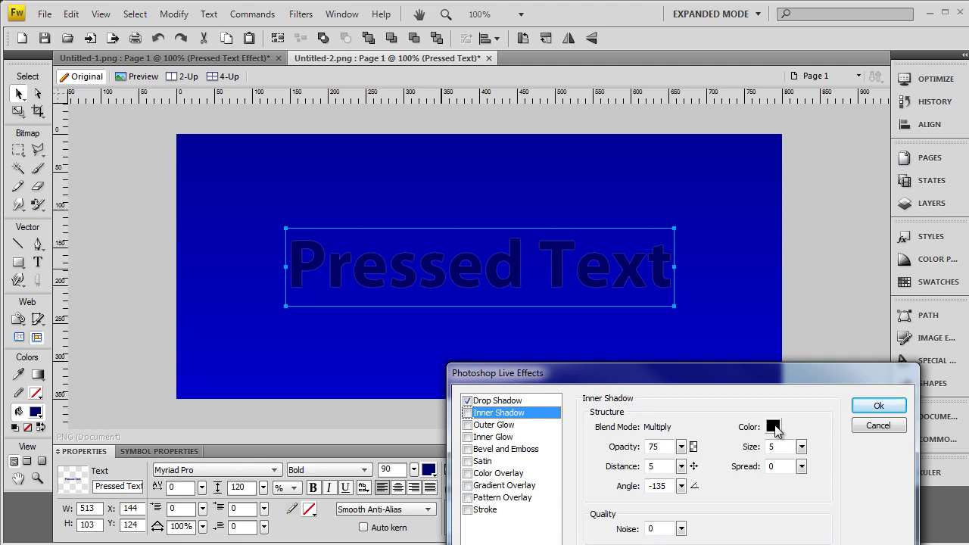
{"action": "left_click", "coordinate": [467, 413]}
{"action": "left_click", "coordinate": [682, 447]}
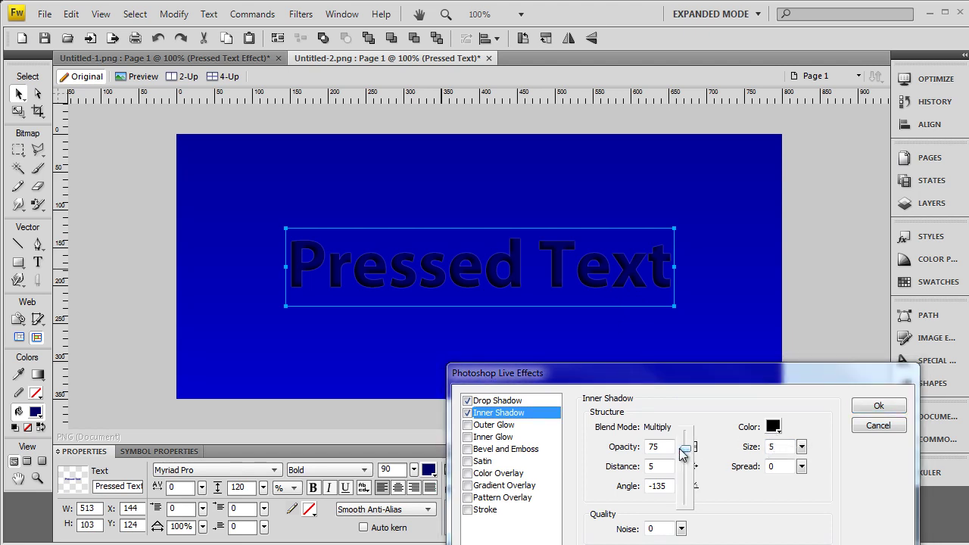
{"action": "left_click_drag", "start_coordinate": [683, 452], "coordinate": [685, 469]}
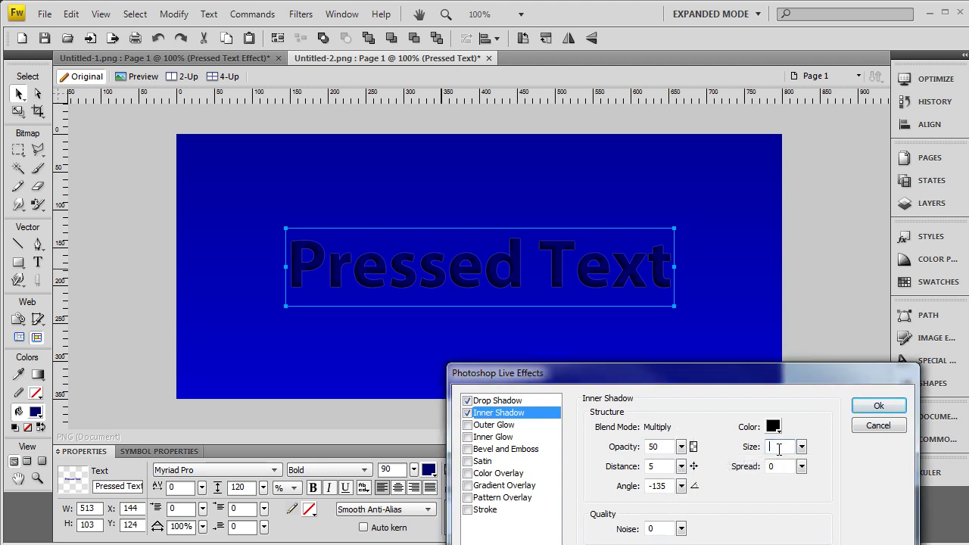
{"action": "left_click", "coordinate": [780, 447]}
{"action": "type", "text": "2"}
{"action": "left_click", "coordinate": [779, 449]}
{"action": "key", "text": "BackSpace"}
{"action": "left_click", "coordinate": [670, 486]}
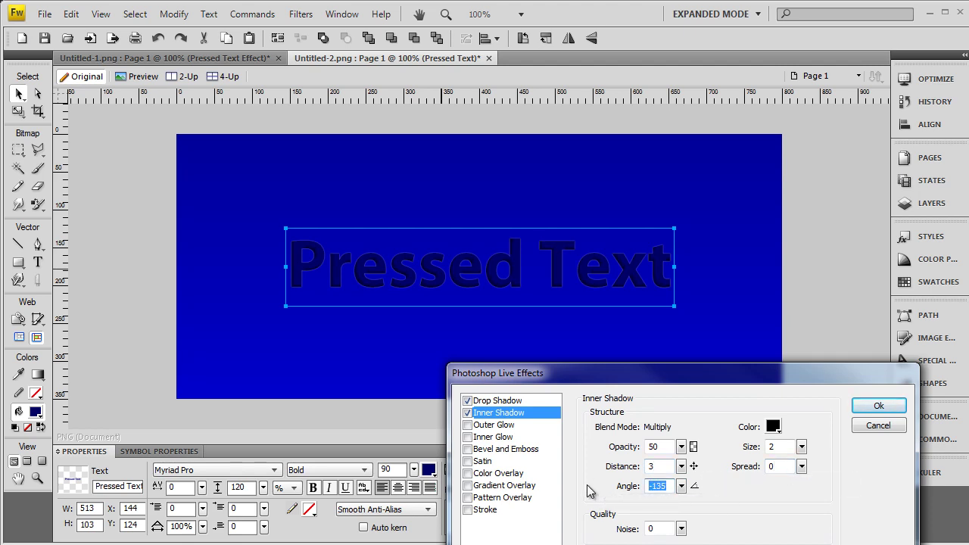
{"action": "type", "text": "112"}
{"action": "left_click", "coordinate": [664, 530]}
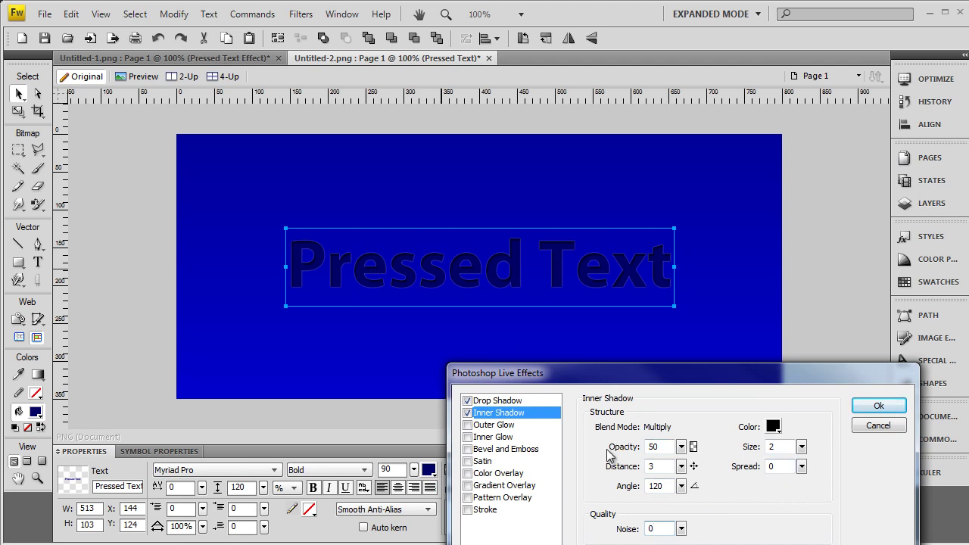
- Enable a Gradient Overlay at 10% opacity and apply all the live effects
{"action": "left_click", "coordinate": [491, 489]}
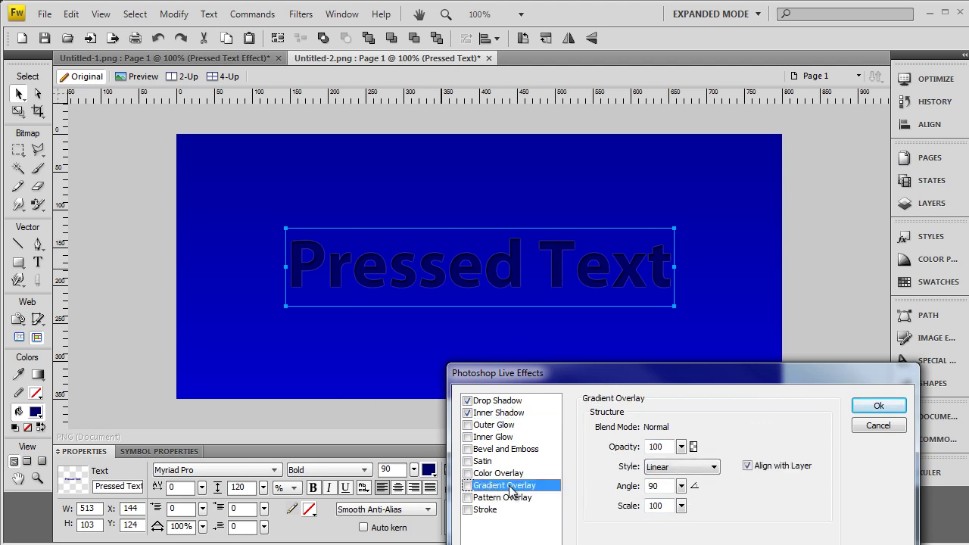
{"action": "left_click", "coordinate": [467, 485]}
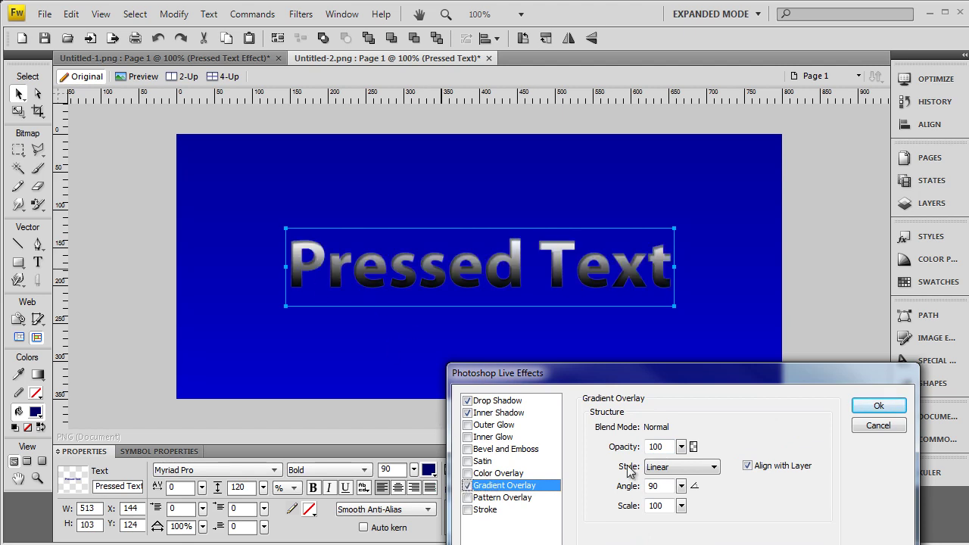
{"action": "left_click", "coordinate": [681, 447]}
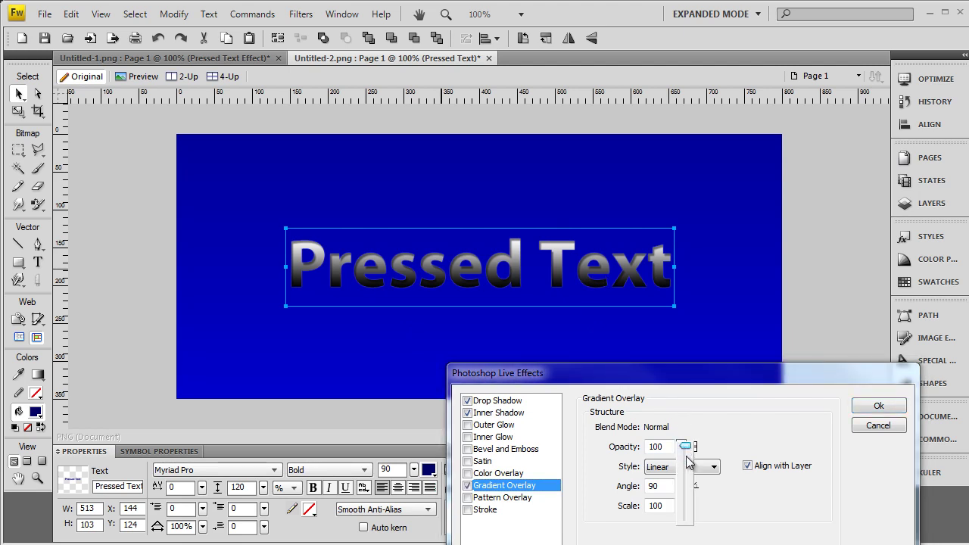
{"action": "left_click", "coordinate": [676, 456]}
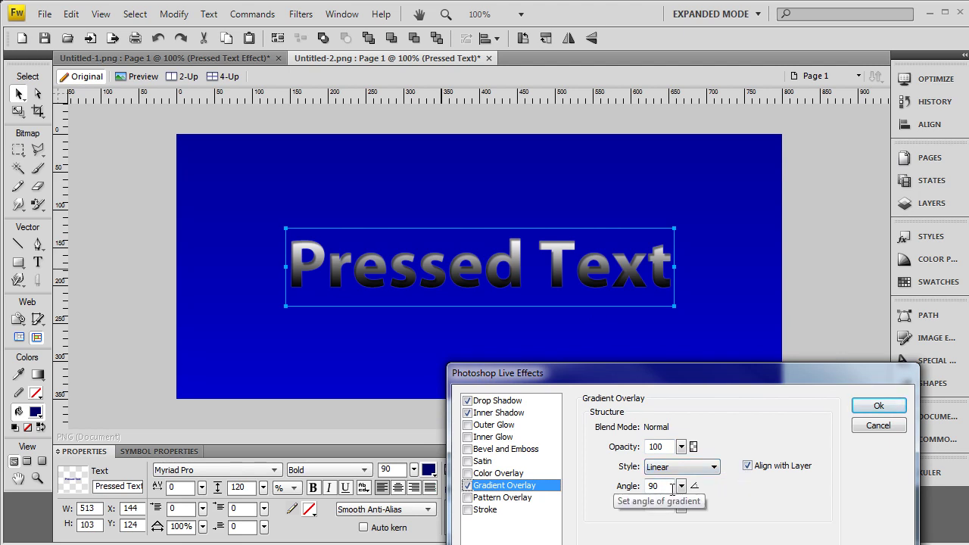
{"action": "left_click_drag", "start_coordinate": [676, 447], "coordinate": [685, 518]}
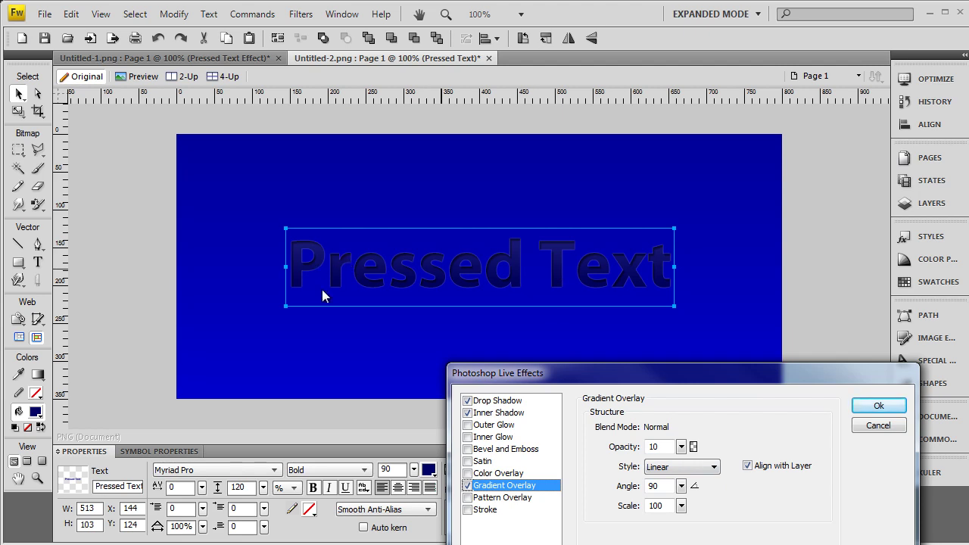
{"action": "left_click", "coordinate": [468, 486]}
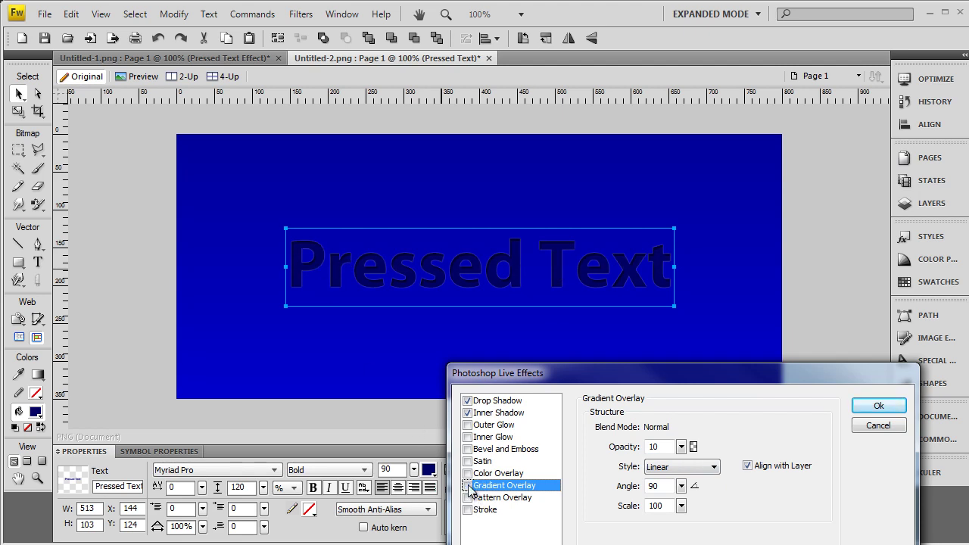
{"action": "left_click", "coordinate": [468, 486]}
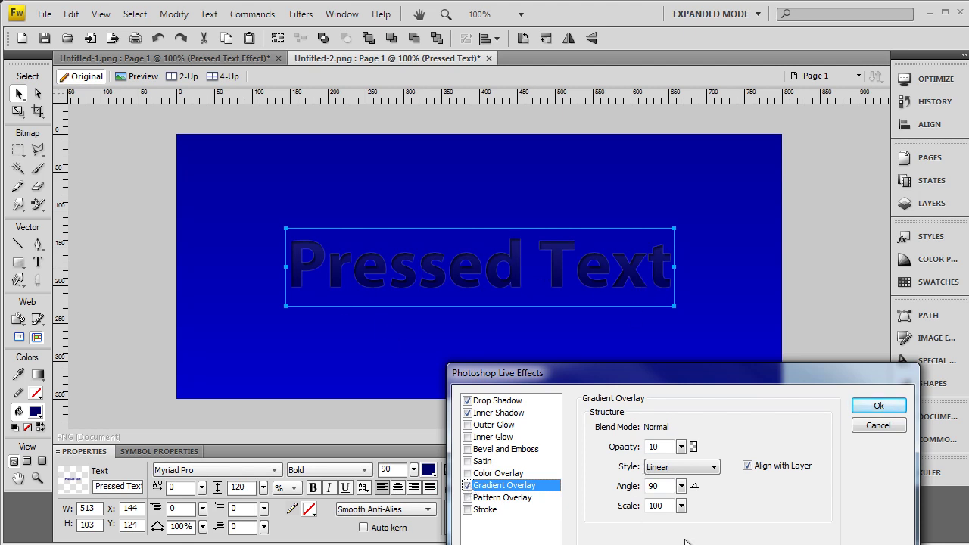
{"action": "left_click", "coordinate": [872, 409]}
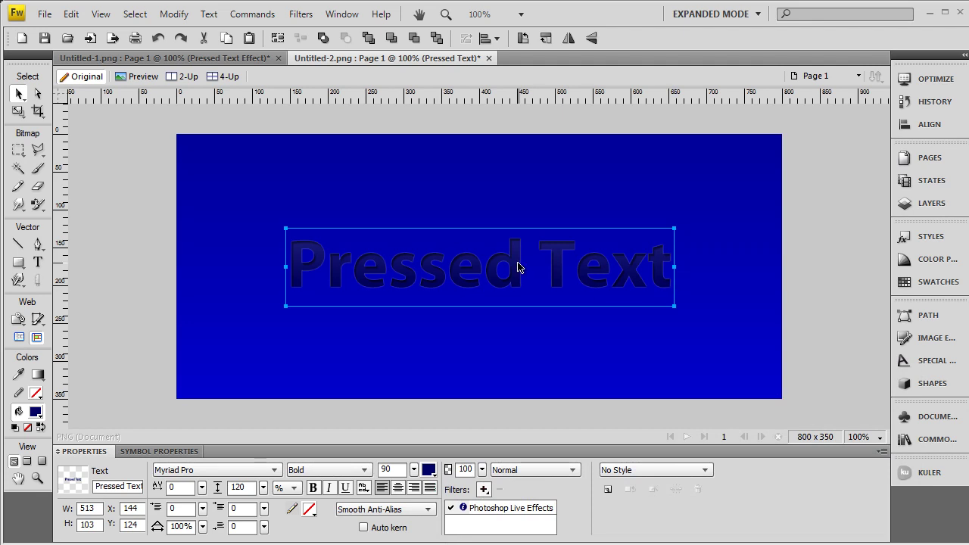
{"action": "left_click", "coordinate": [477, 362]}
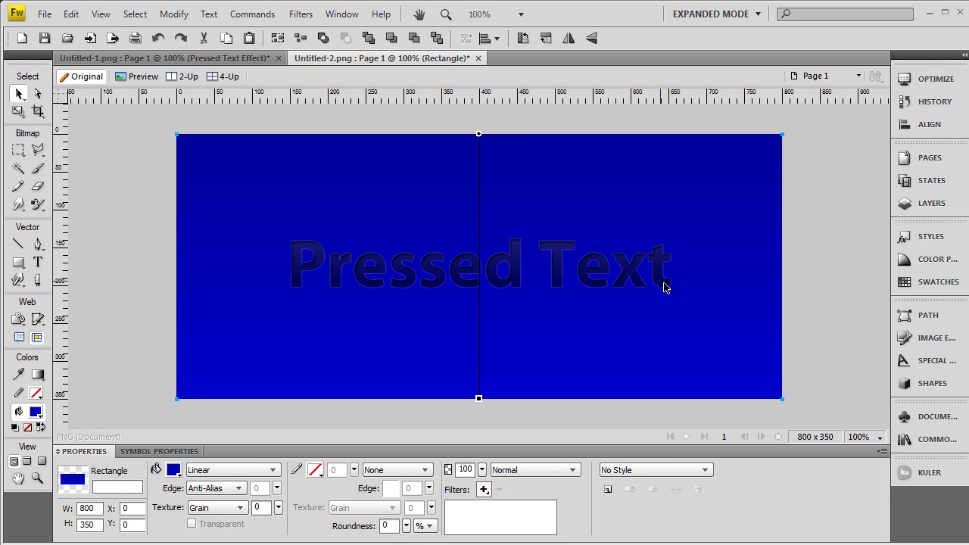
{"action": "left_click", "coordinate": [373, 271]}
{"action": "left_click", "coordinate": [464, 508]}
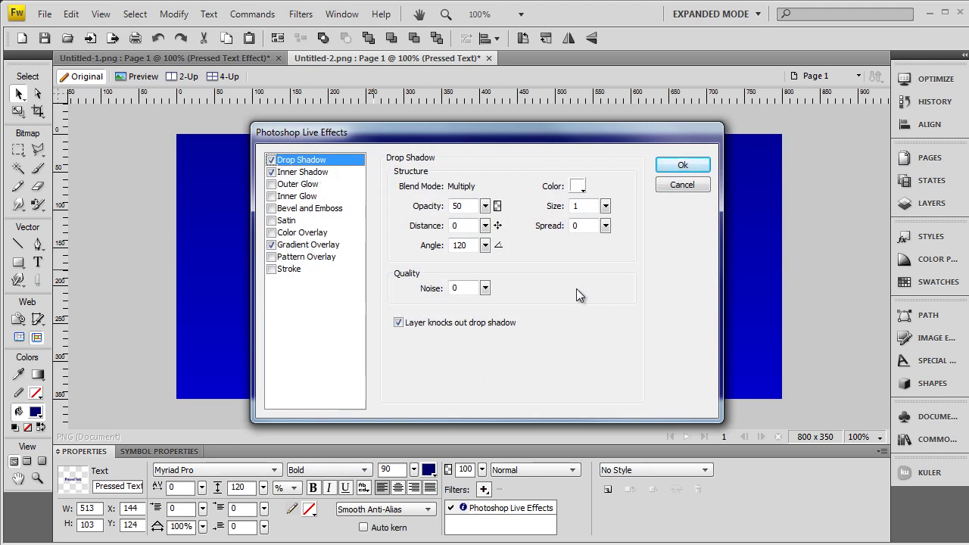
{"action": "left_click", "coordinate": [683, 165]}
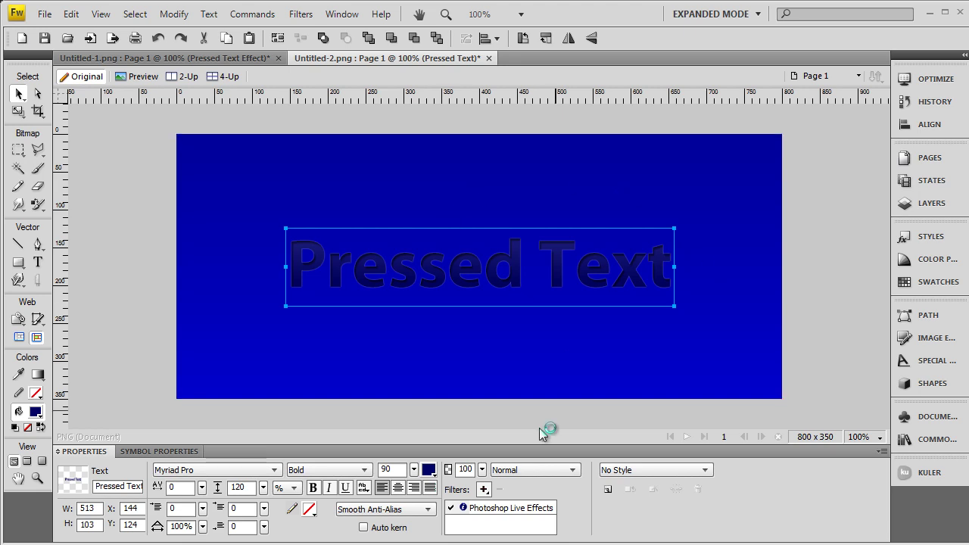
{"action": "left_click", "coordinate": [463, 508]}
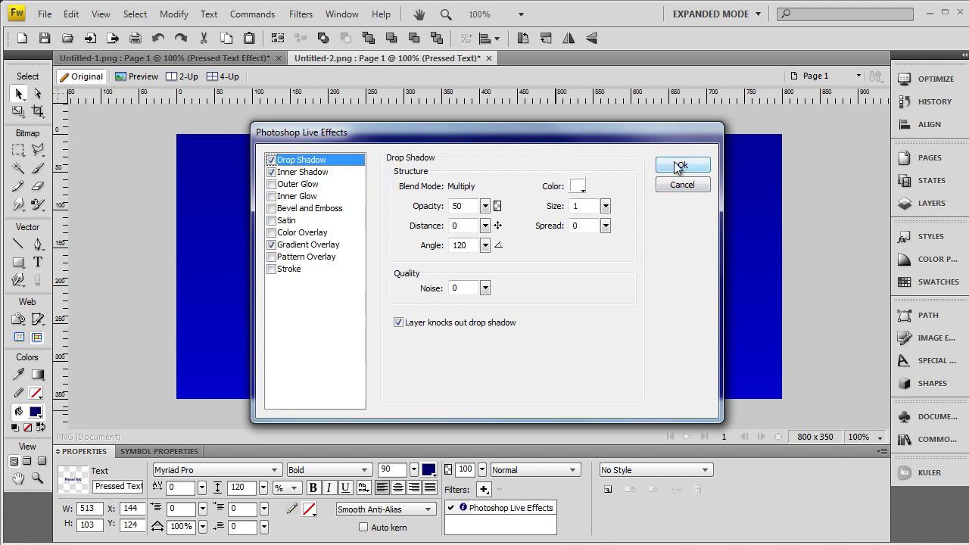
{"action": "left_click", "coordinate": [678, 167]}
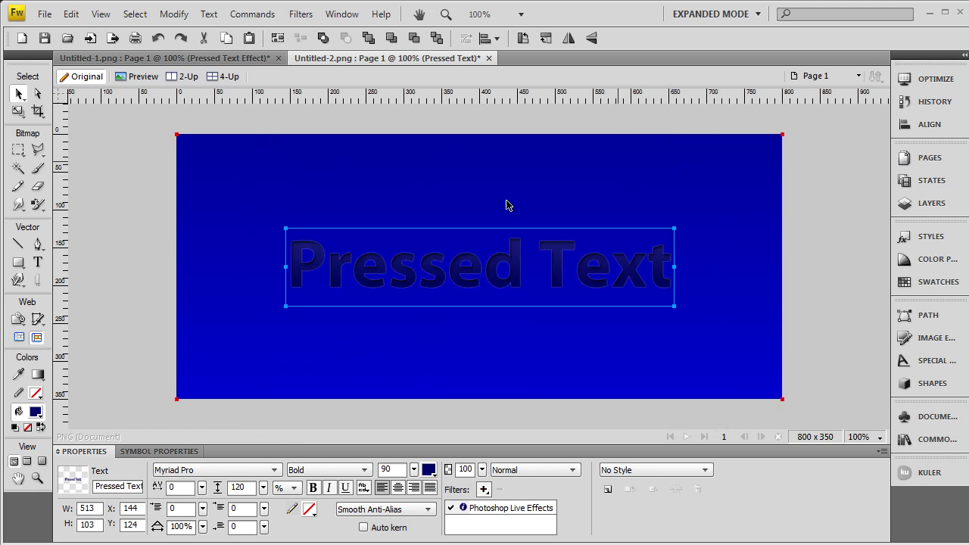
{"action": "left_click", "coordinate": [261, 300]}
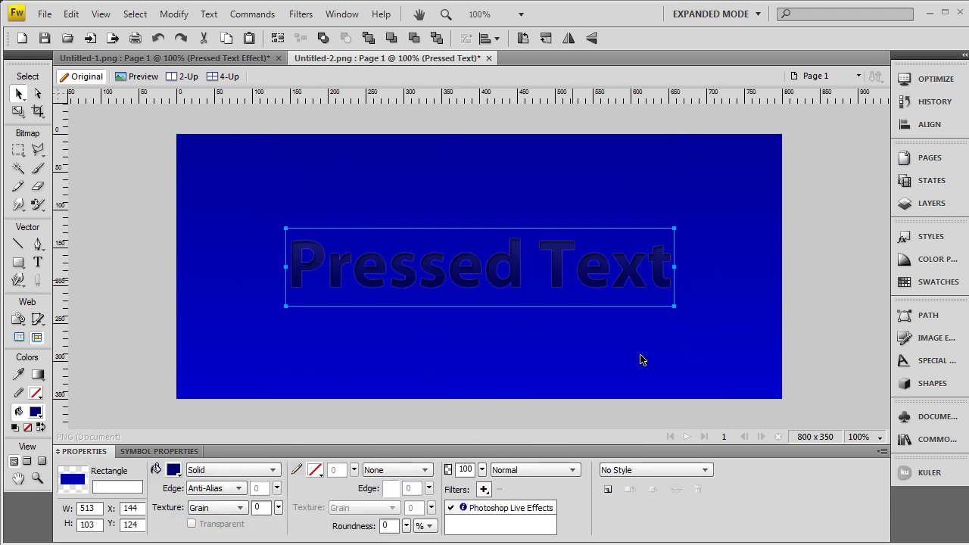
{"action": "left_click", "coordinate": [485, 282]}
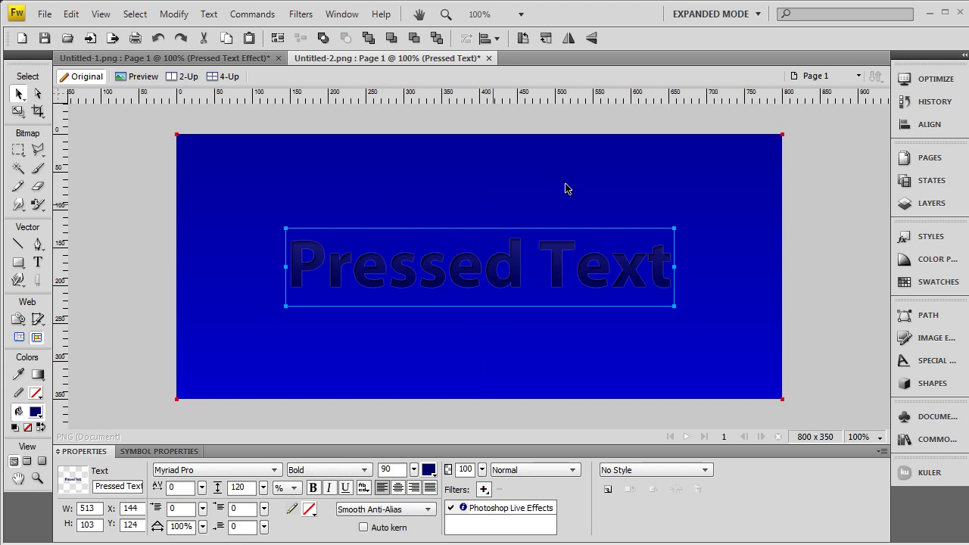